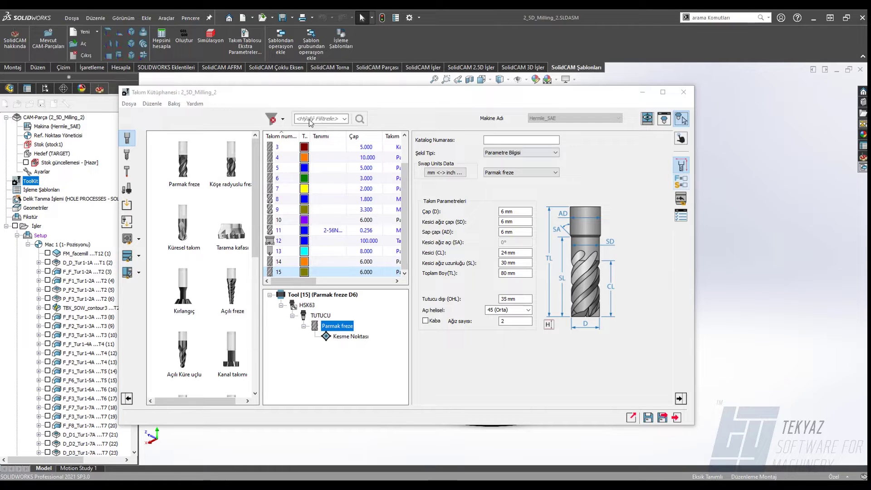
Step: Show the feed and spin cutting data for tool 15, the 6 mm end mill
click(678, 186)
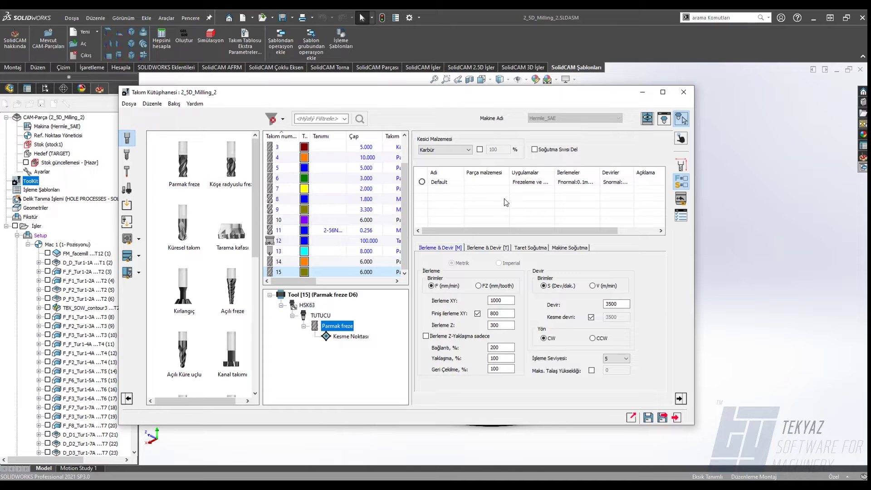
Step: Add a cutting-condition row named Default_1 for tool 15 with Aluminum as part material
right_click(437, 200)
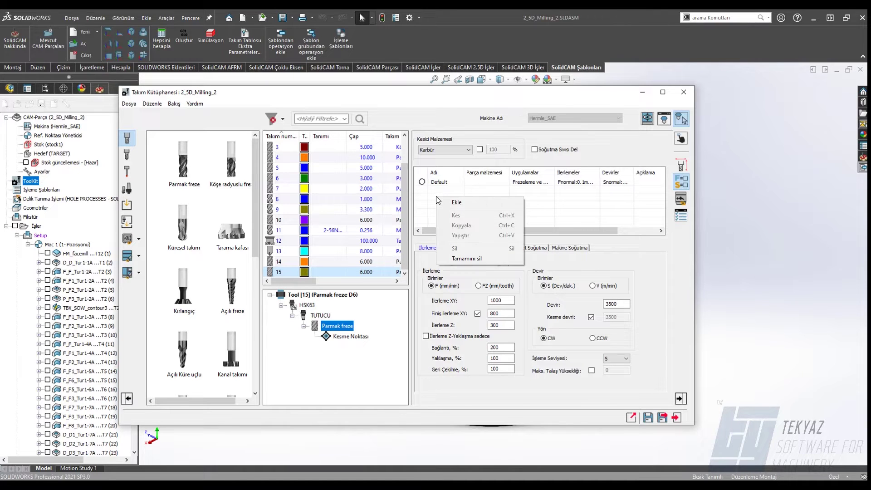
click(460, 206)
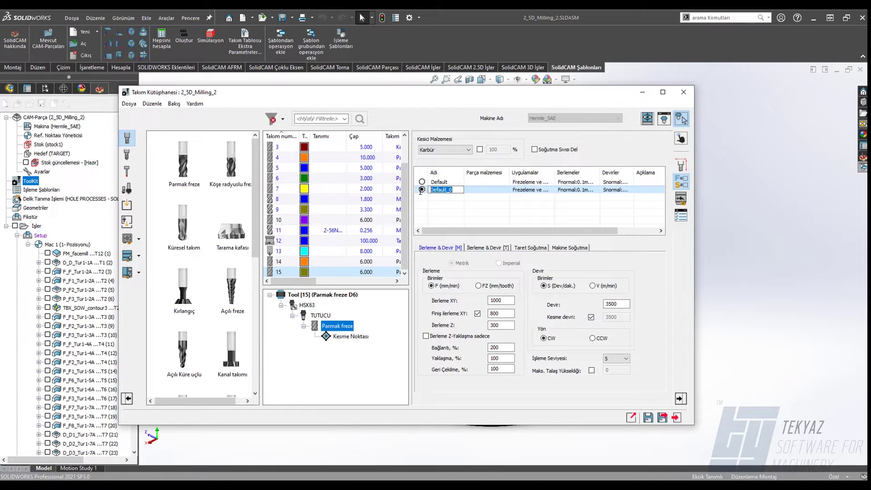
key(End)
click(480, 192)
click(480, 192)
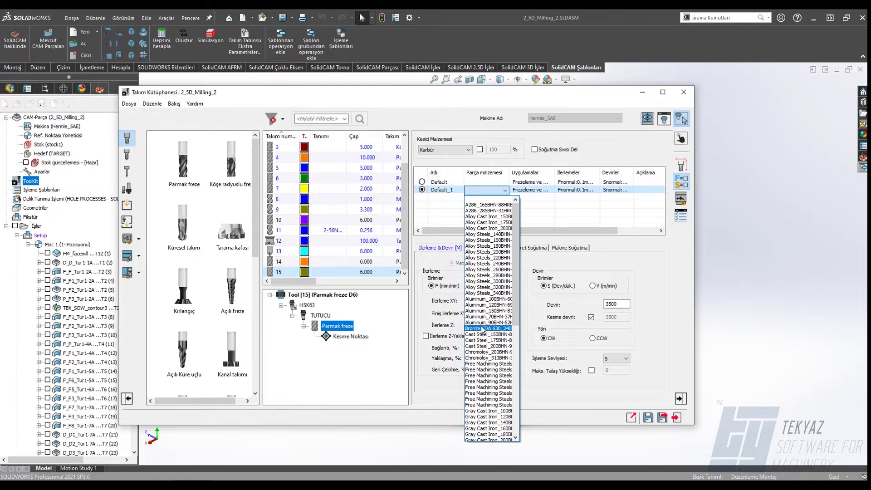
click(488, 299)
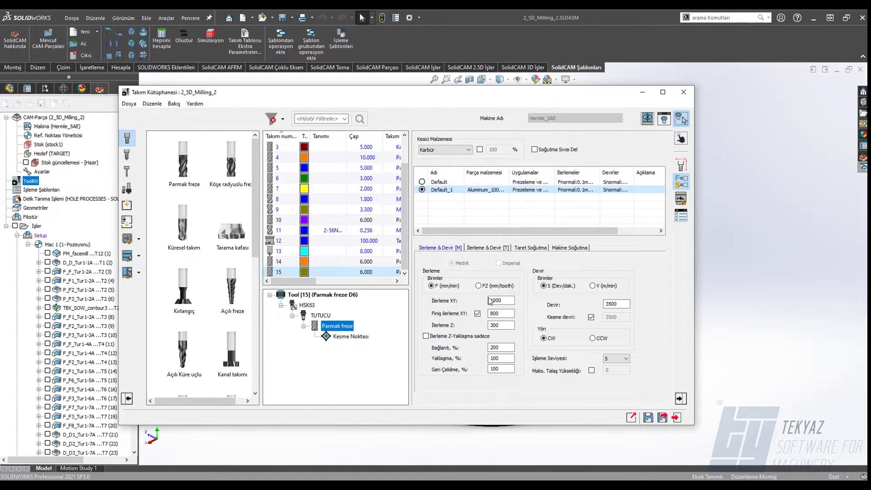
click(537, 191)
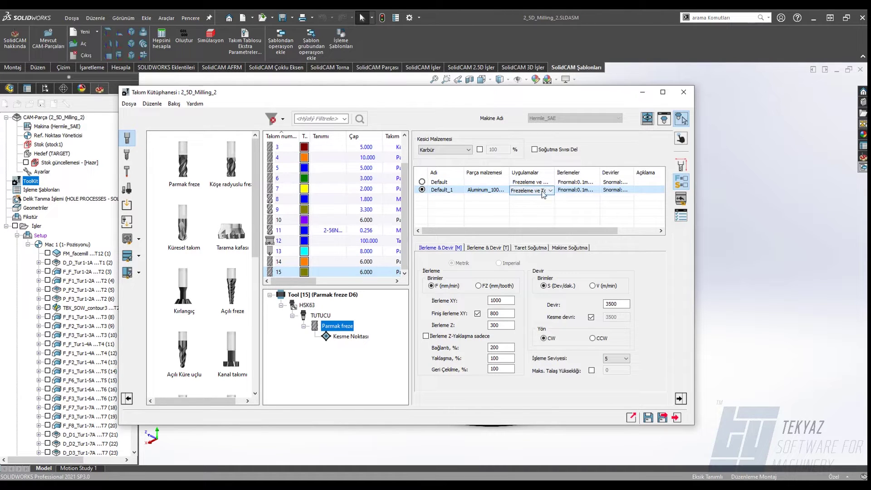
click(536, 208)
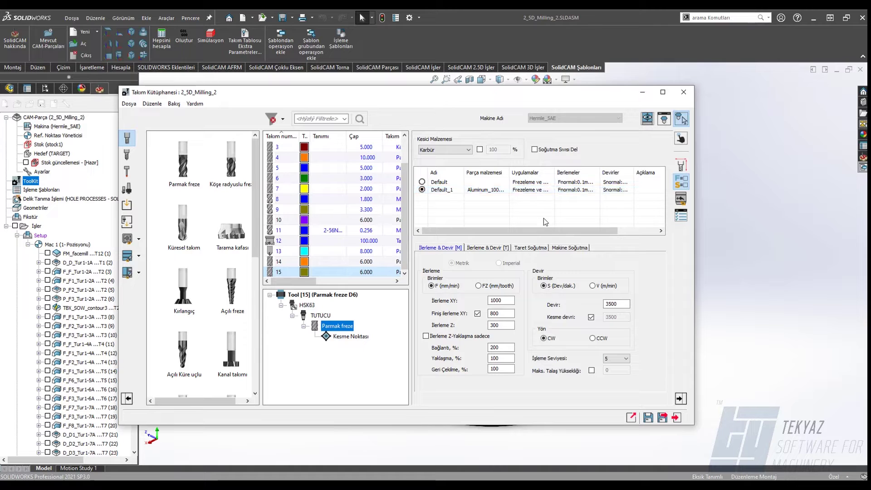
Step: Check the turning [T] feed page, then limit Default_1's application to Freze only
click(488, 248)
click(441, 249)
click(486, 250)
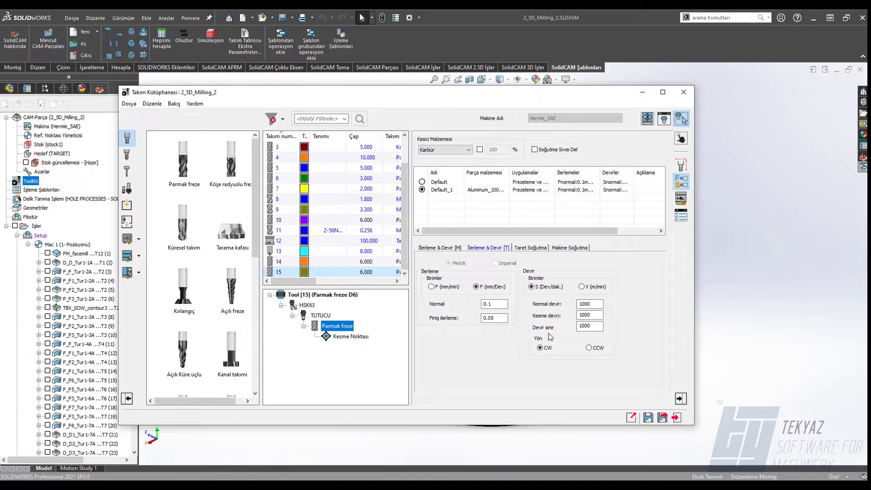
click(439, 248)
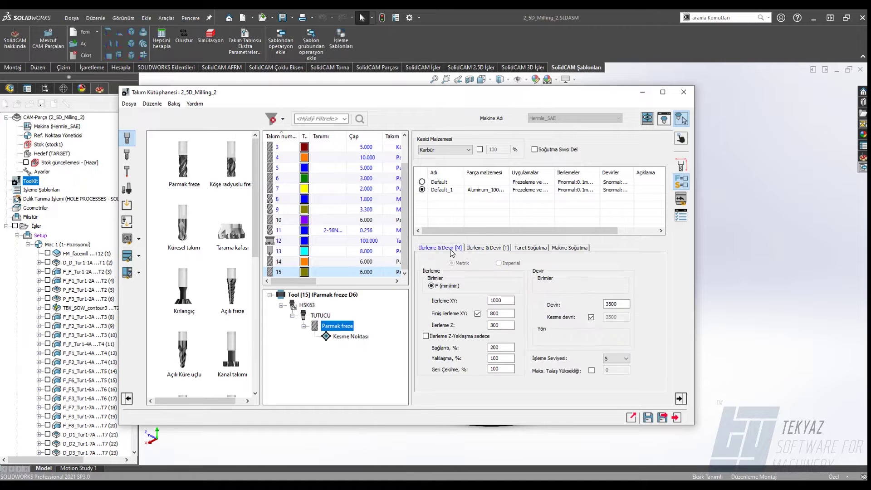
click(528, 190)
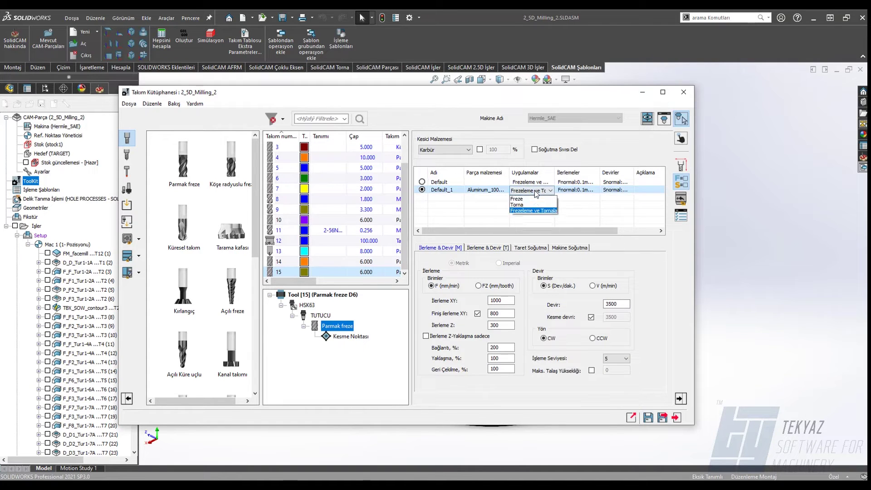
click(527, 204)
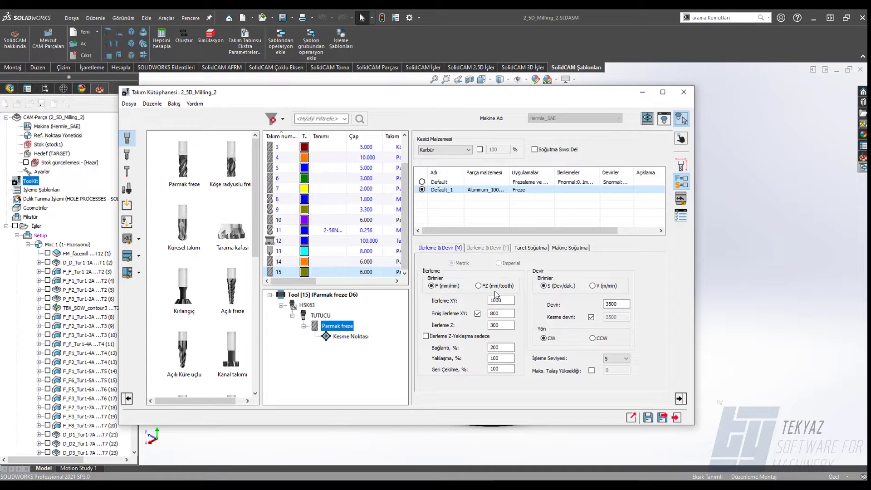
Step: Give Default_1 XY feed 1500, Z feed 400 and spin 1500, unchecking Finiş and Kesme devri
drag(513, 300, 454, 303)
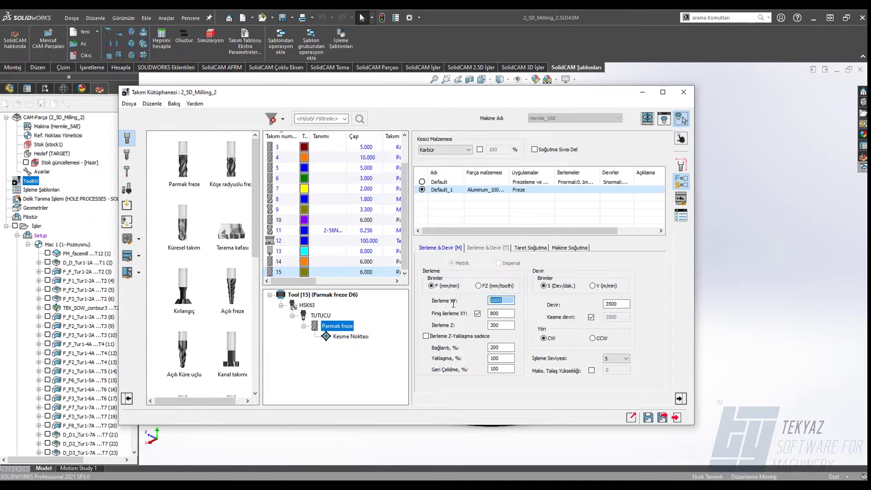
text(1500)
drag(506, 326, 401, 333)
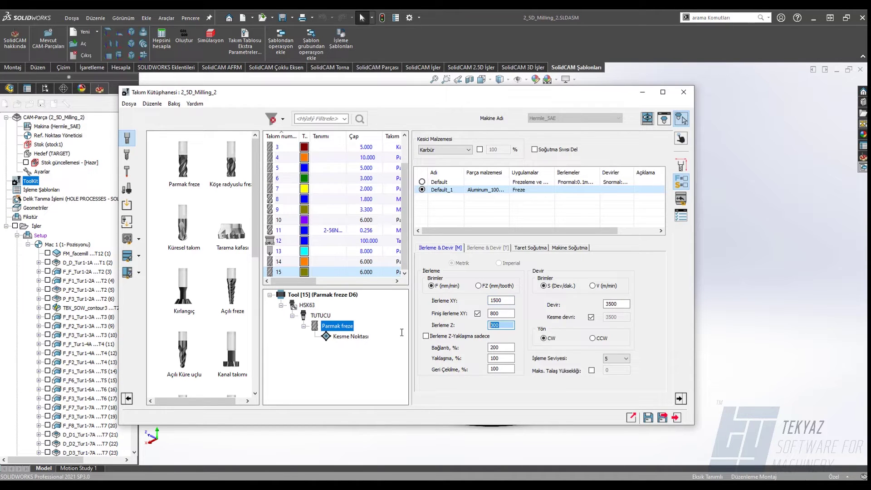
text(400)
click(477, 314)
drag(629, 304, 539, 308)
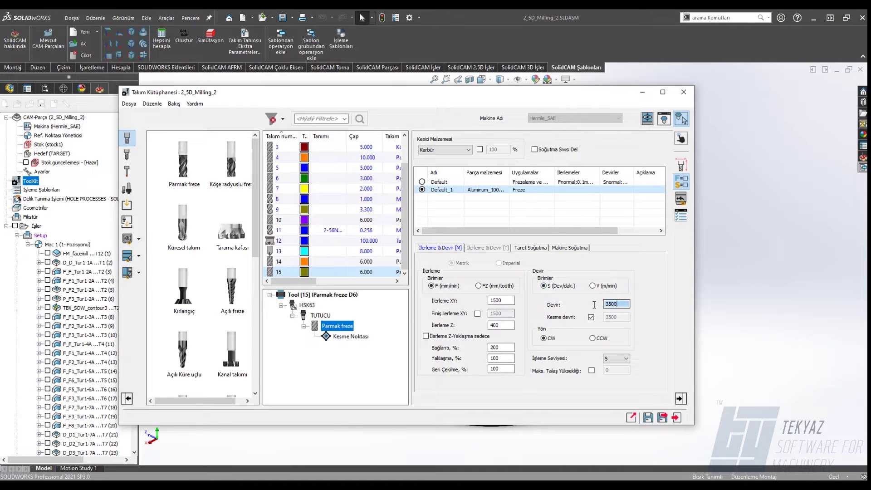
text(1)
click(591, 318)
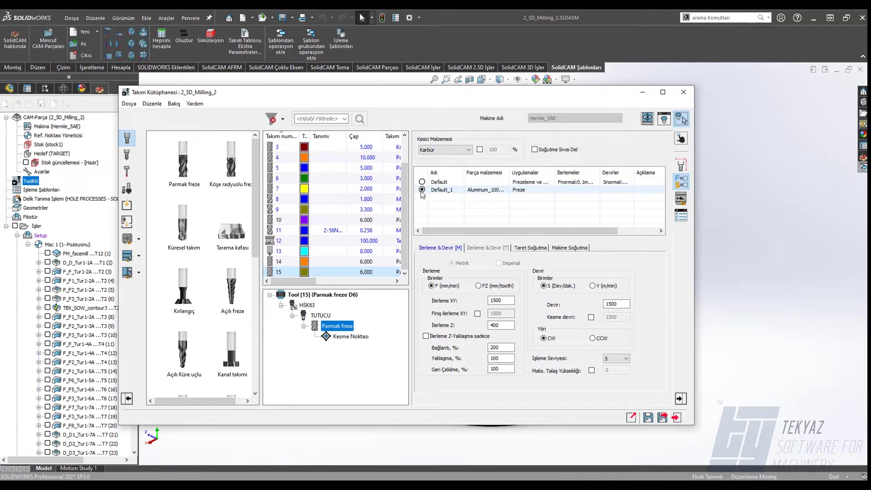
Step: Turn on Sıvı (liquid) coolant in Default_1's turret coolant settings
click(531, 248)
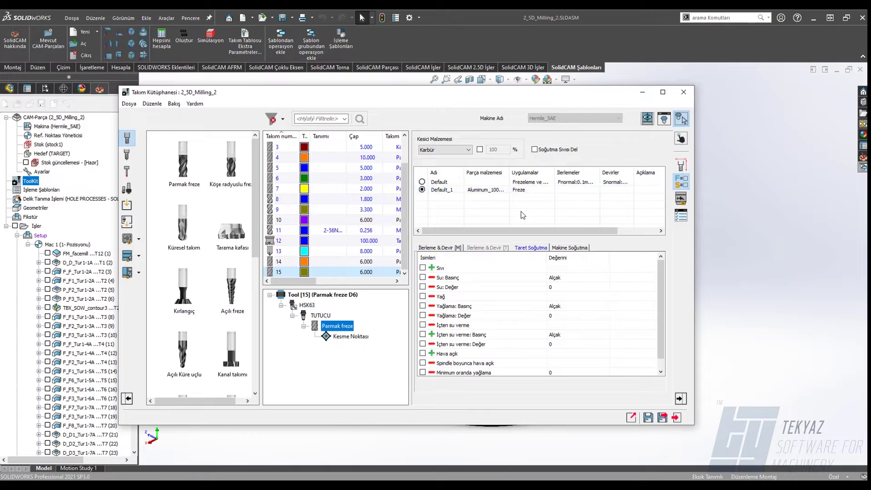
click(423, 268)
click(436, 248)
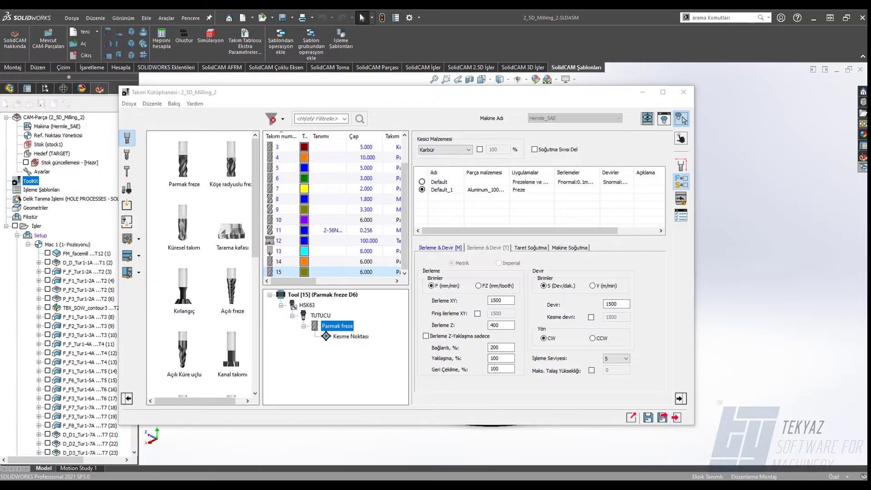
Step: Add another cutting-condition row, Default_1_0, with Gray Cast Iron as part material
right_click(436, 208)
click(477, 211)
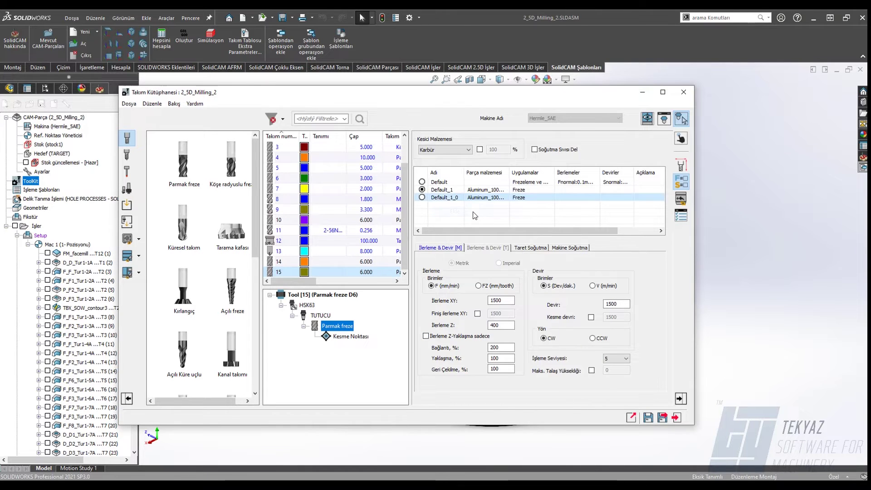
click(494, 199)
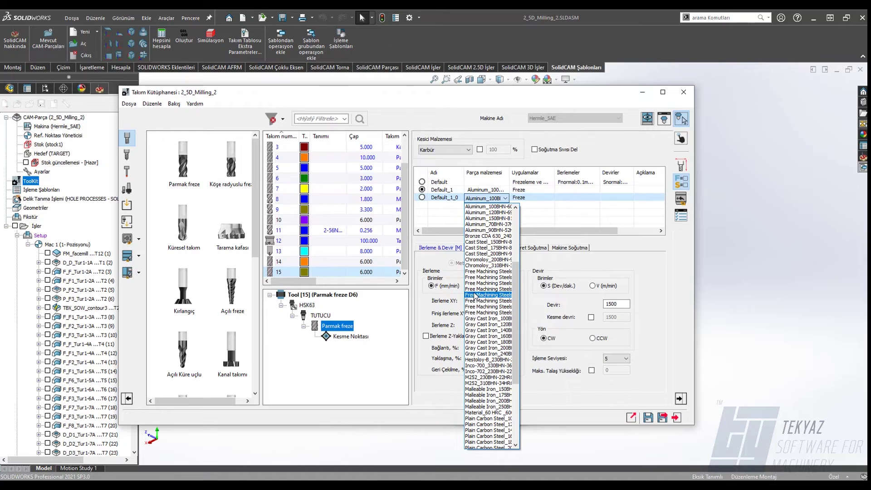
scroll(493, 286, down, 2)
click(490, 277)
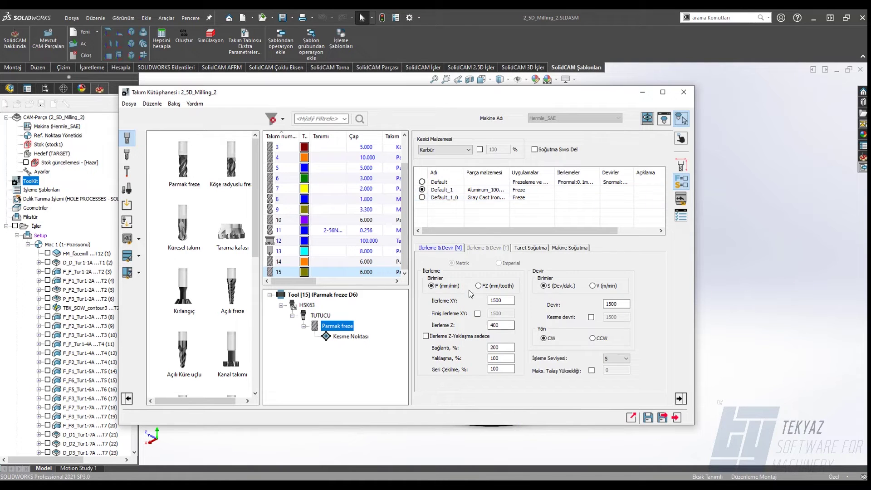
Step: Edit Default_1_0's XY feed and spin values, then save and exit the Tool Library
double_click(502, 301)
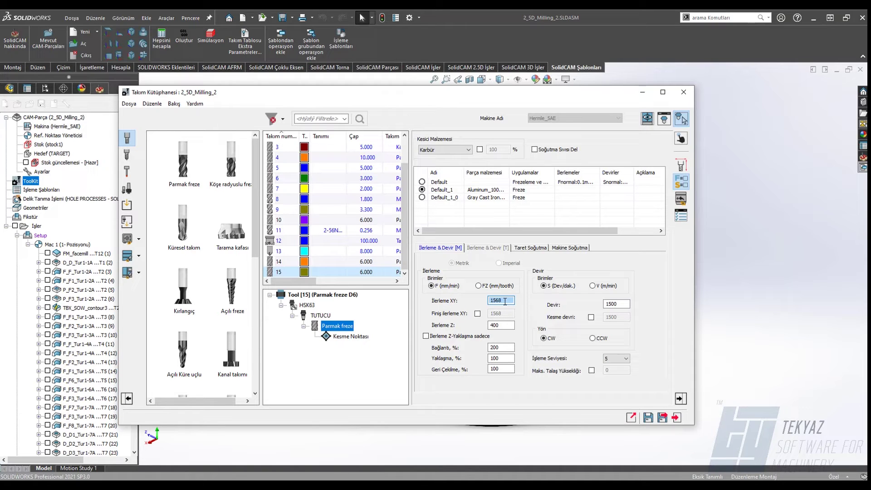
scroll(506, 303, up, 7)
scroll(506, 303, up, 8)
double_click(623, 304)
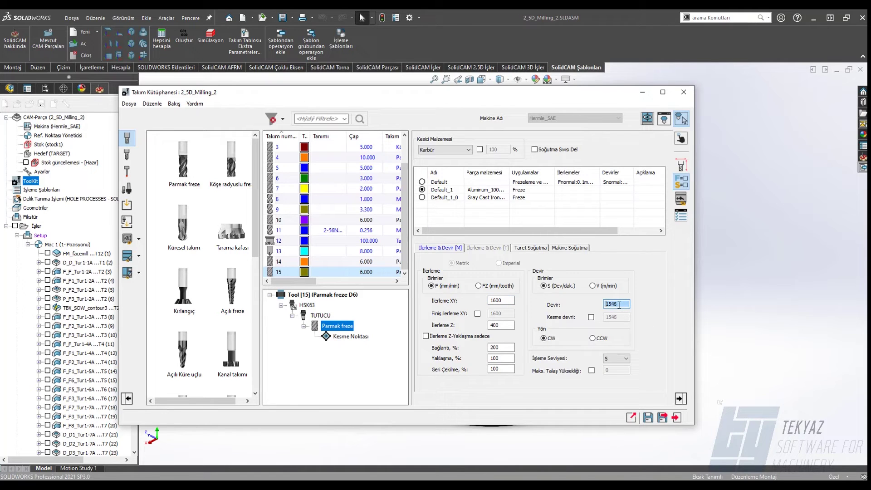
text(1560)
click(553, 223)
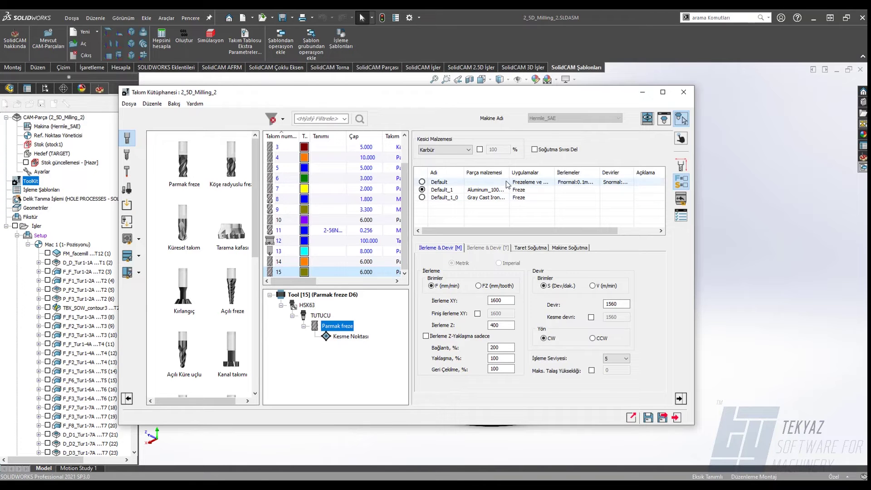
click(662, 418)
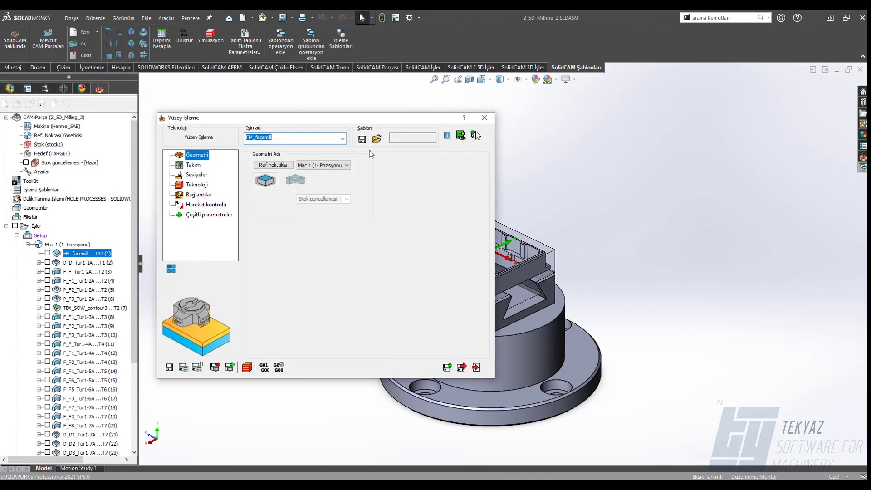
Step: Review the FM_facemill tool's Data tab, showing the current XY feed of 1000
drag(297, 118, 335, 116)
click(232, 161)
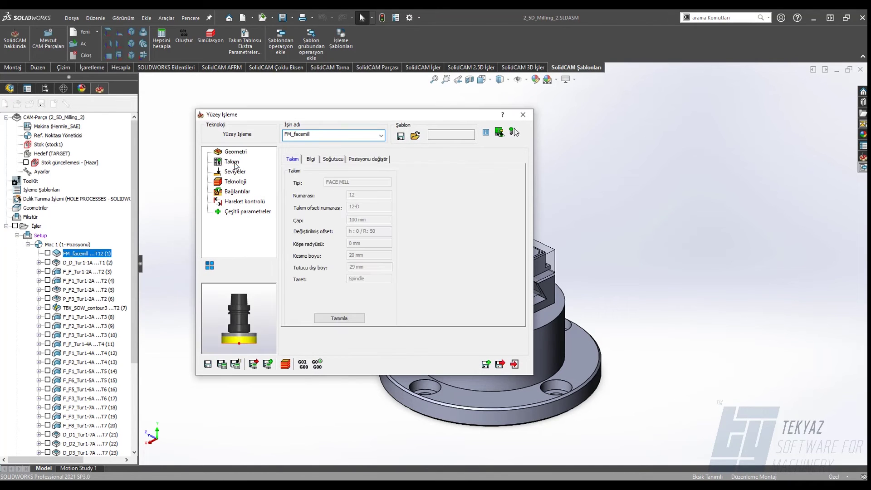
click(312, 160)
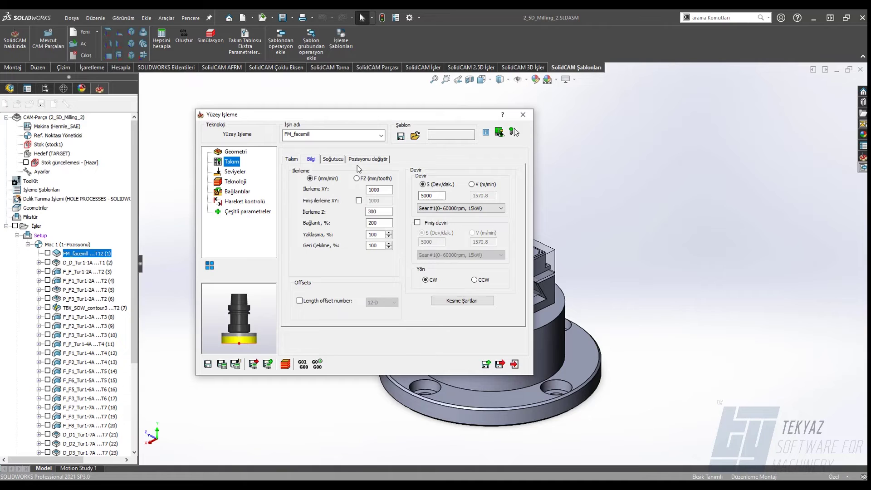
drag(382, 116, 401, 123)
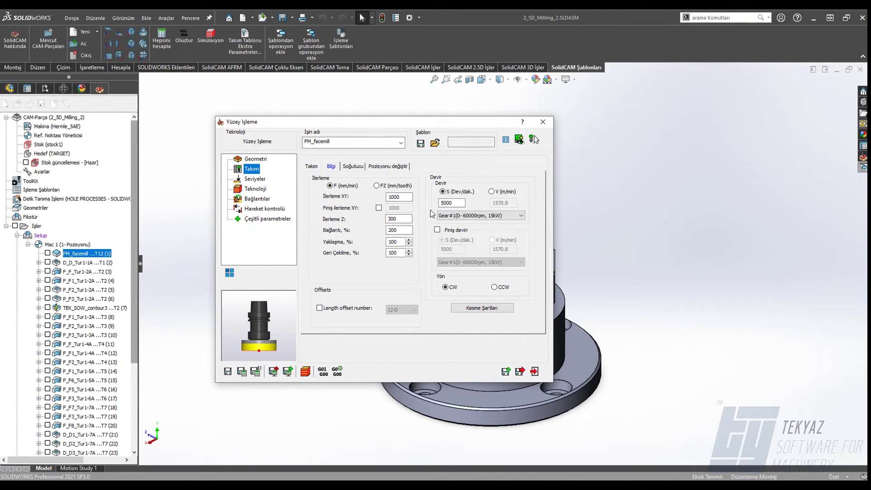
double_click(406, 197)
Step: Inspect the face mill's cutting conditions list, containing only Default with spin 5000, without changing it
click(476, 309)
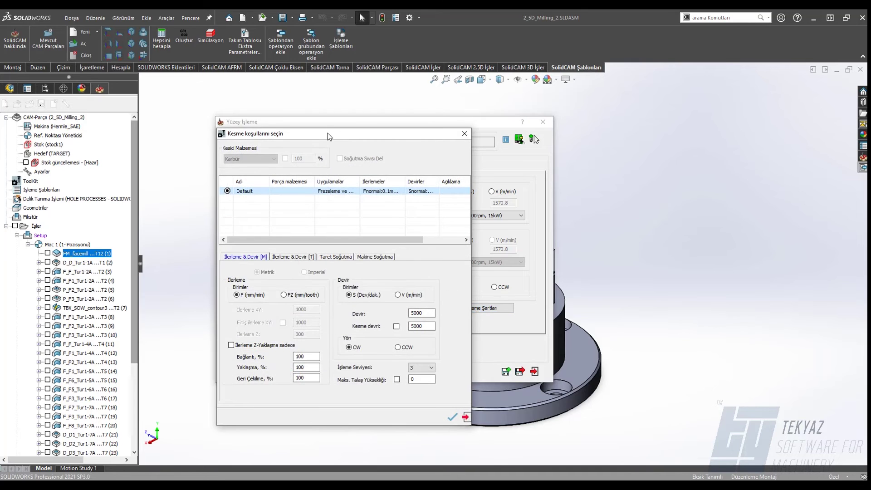
drag(327, 132, 503, 140)
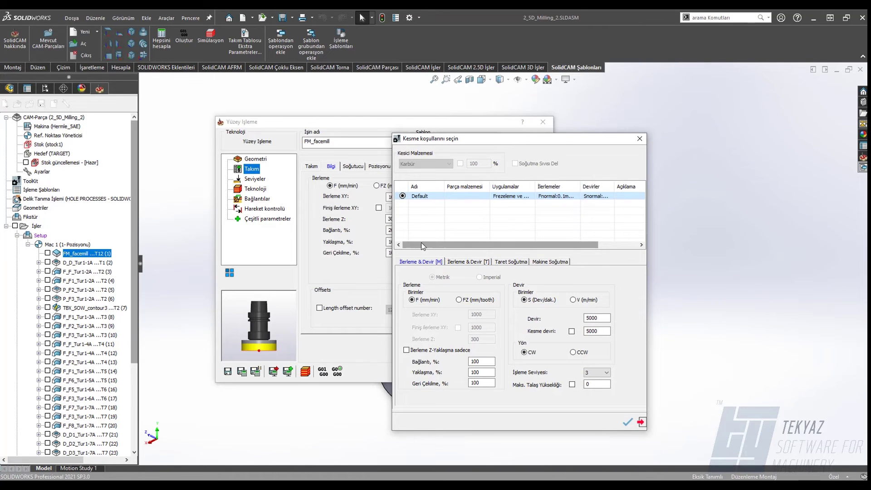
click(416, 199)
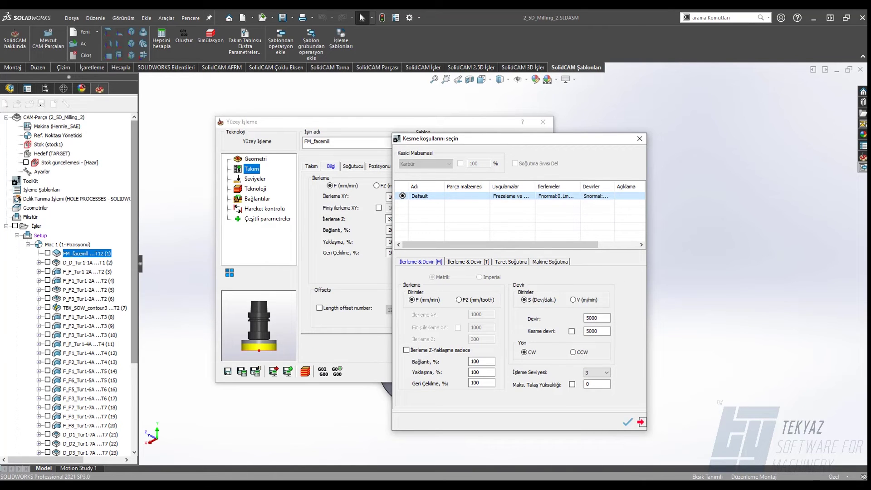
click(466, 222)
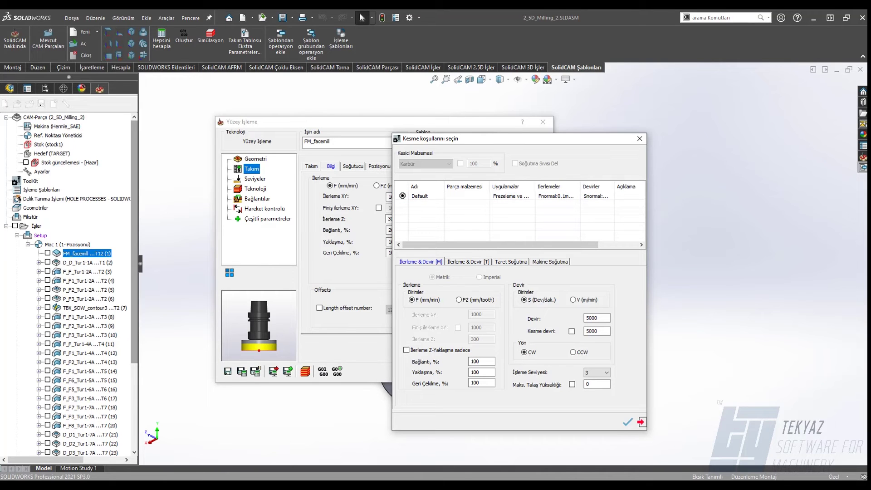
drag(499, 138, 496, 116)
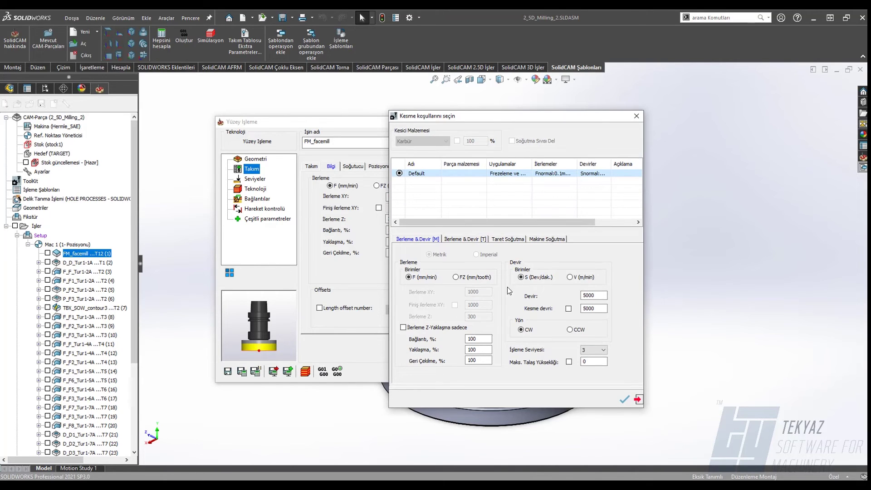
click(426, 197)
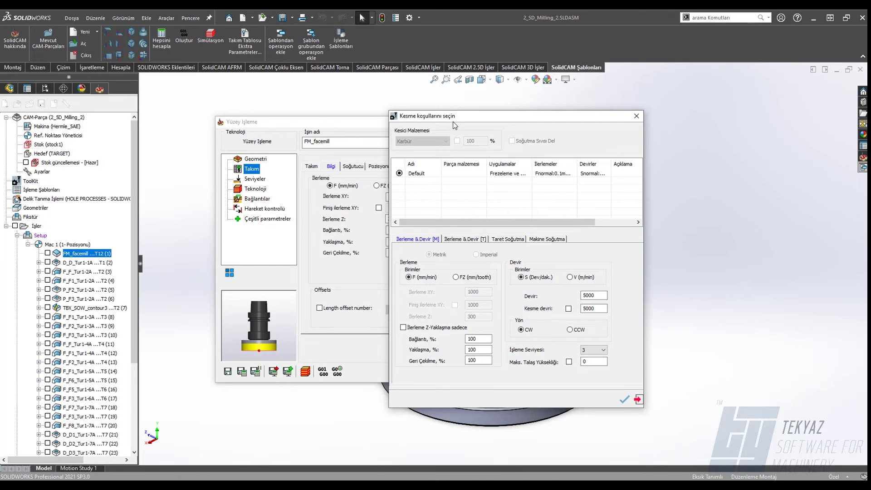
drag(453, 122, 437, 121)
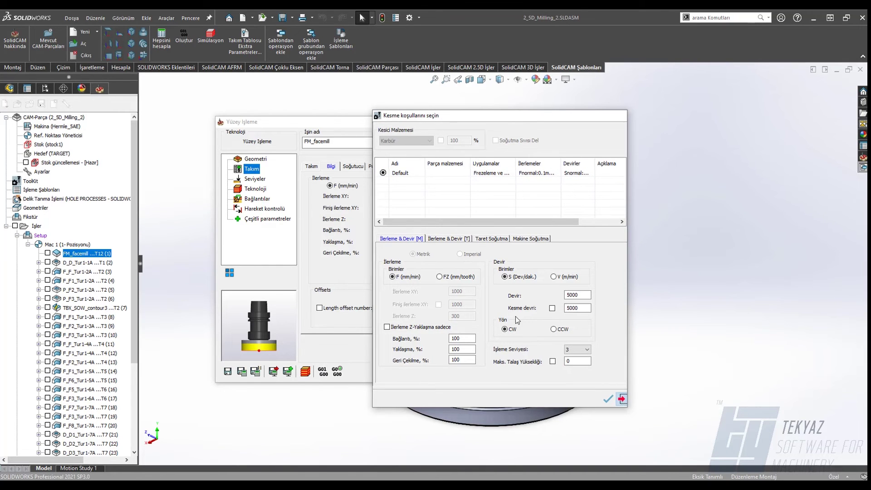
key(Escape)
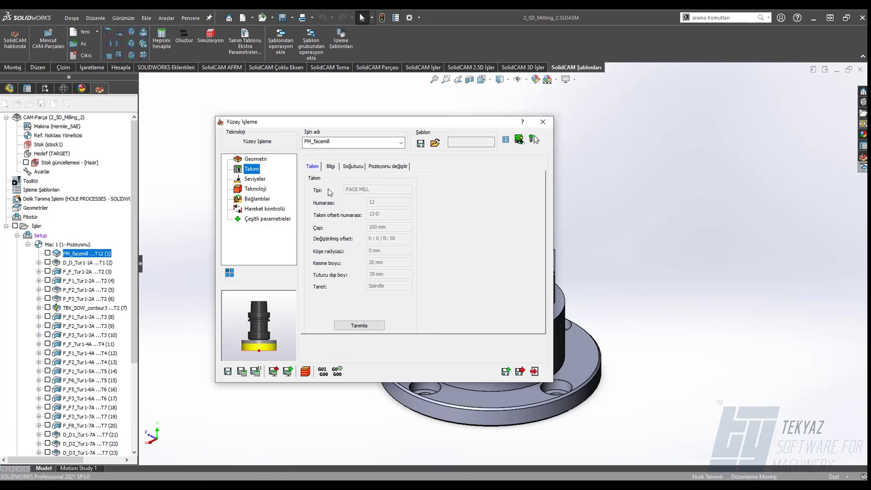
Step: Replace FM_facemill's face mill with tool 15, the Parmak freze D6 end mill
click(366, 326)
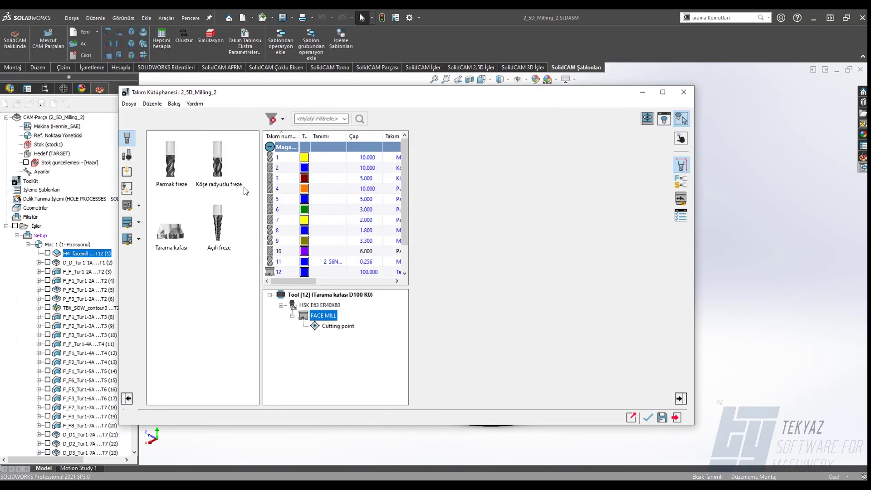
double_click(312, 272)
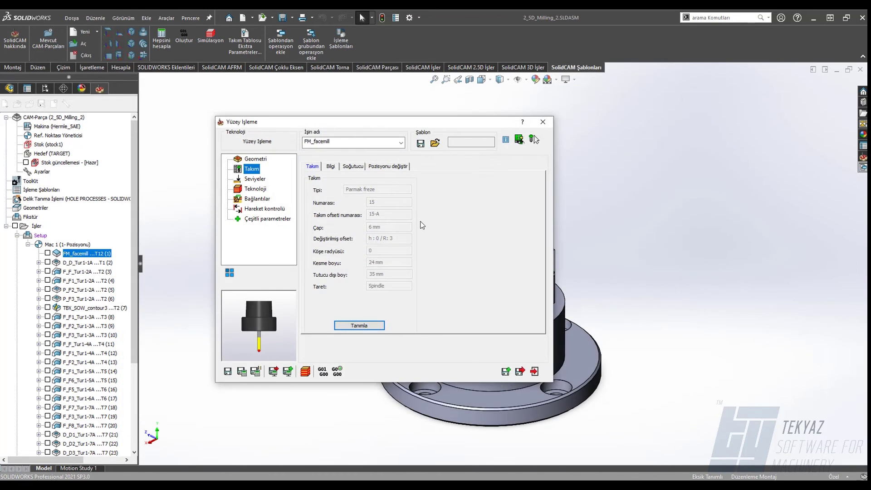
click(332, 167)
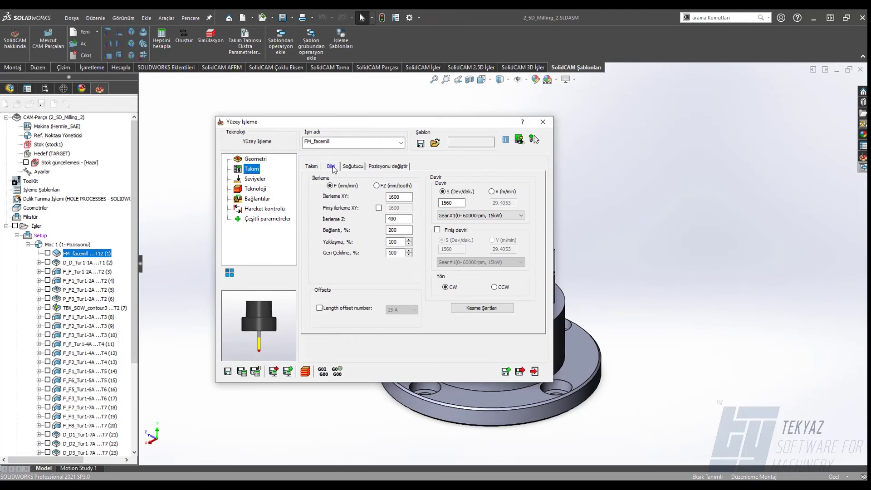
Step: Apply the Aluminum Default_1 cutting condition: 1500 XY feed, 400 Z feed, 1500 spin
click(482, 310)
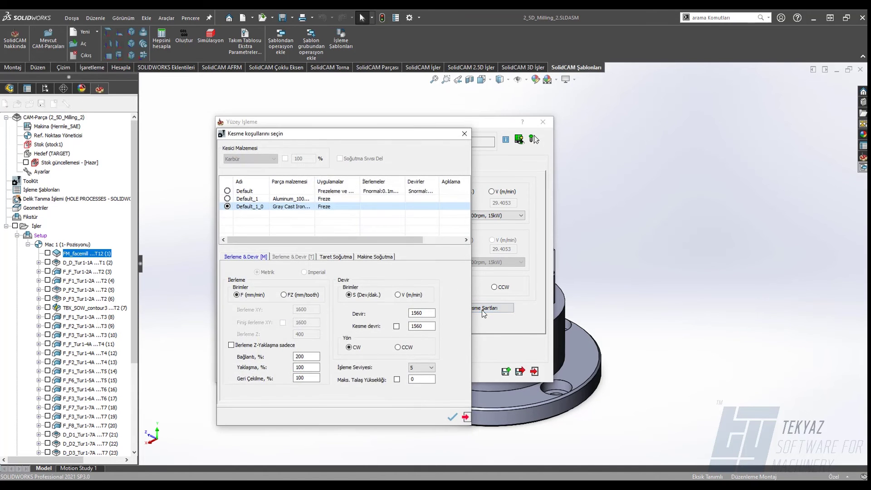
drag(489, 129, 633, 130)
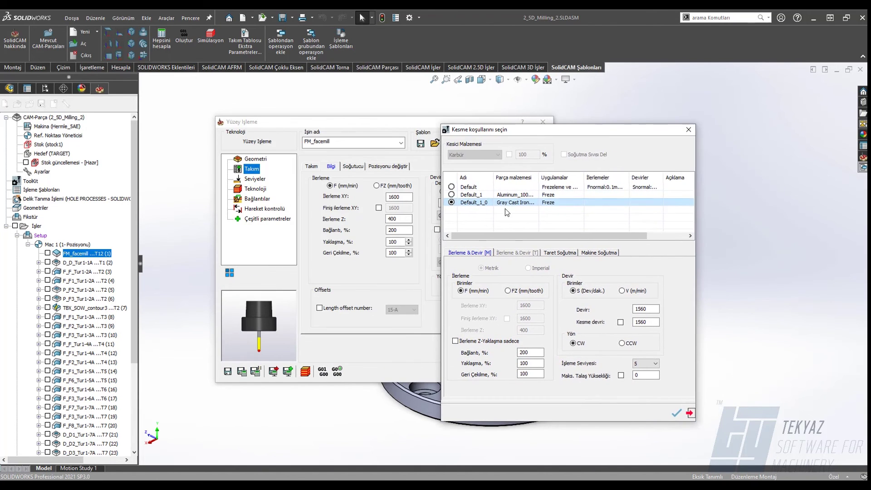
click(452, 195)
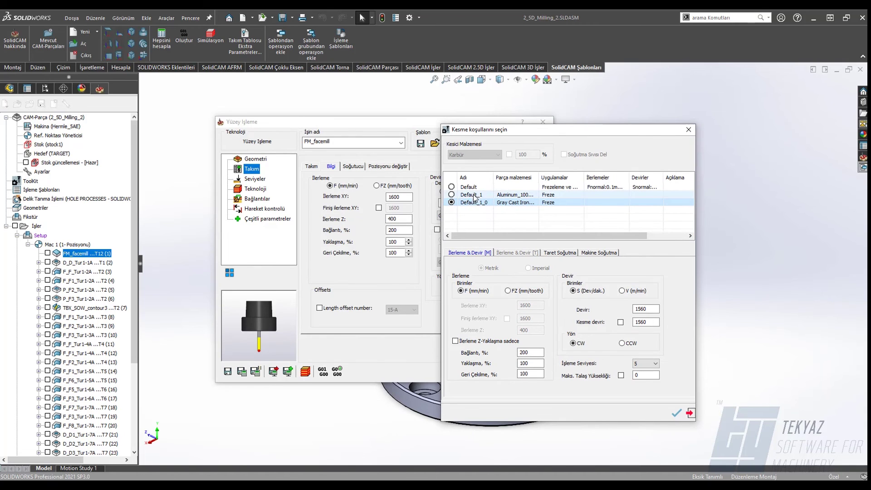
drag(542, 132, 492, 101)
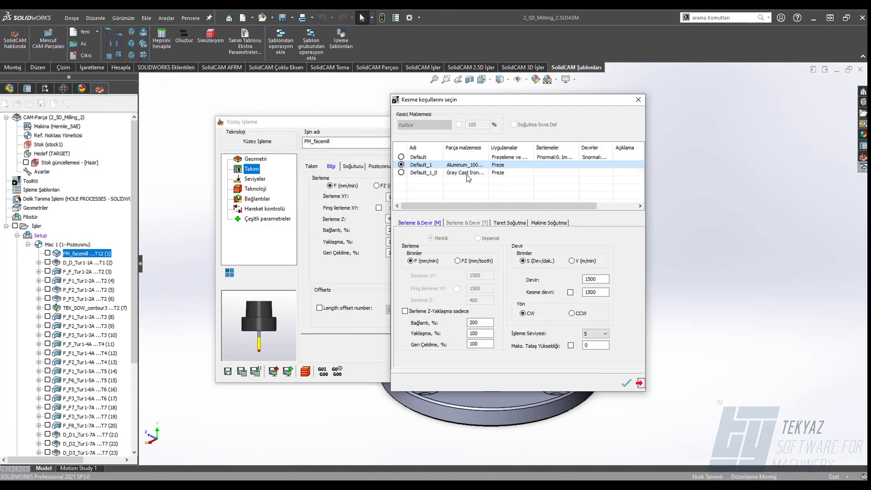
click(627, 383)
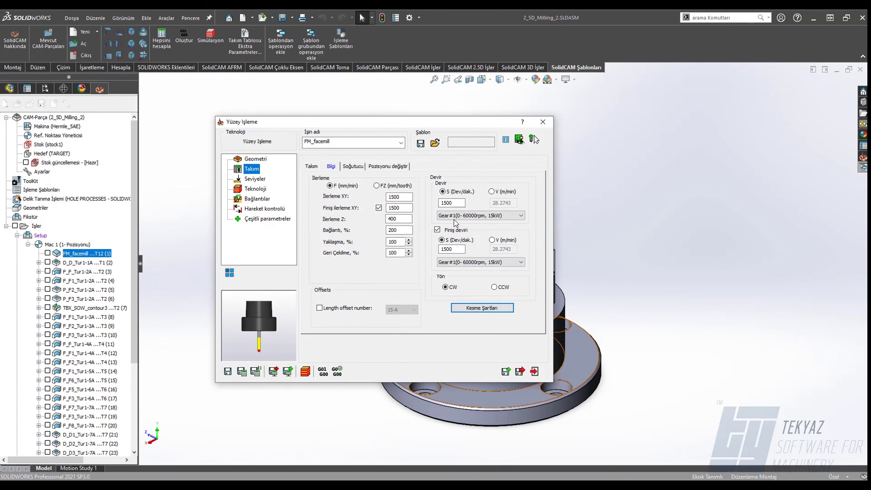
drag(402, 126, 478, 110)
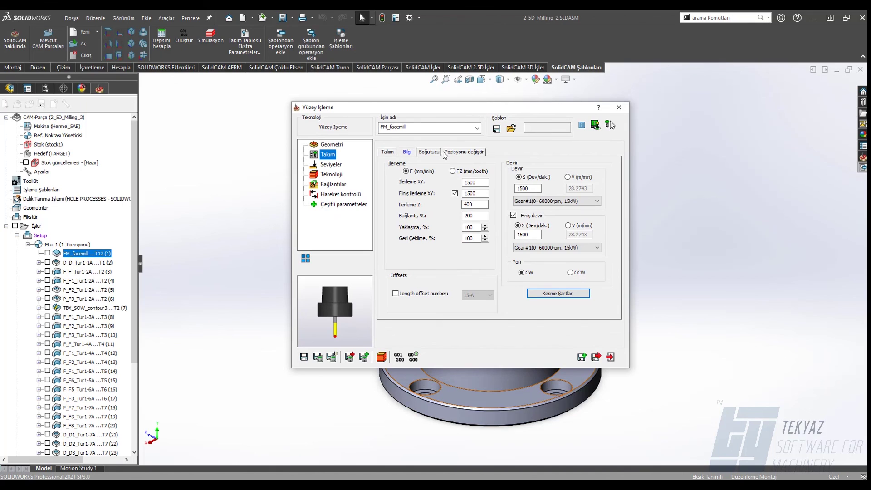